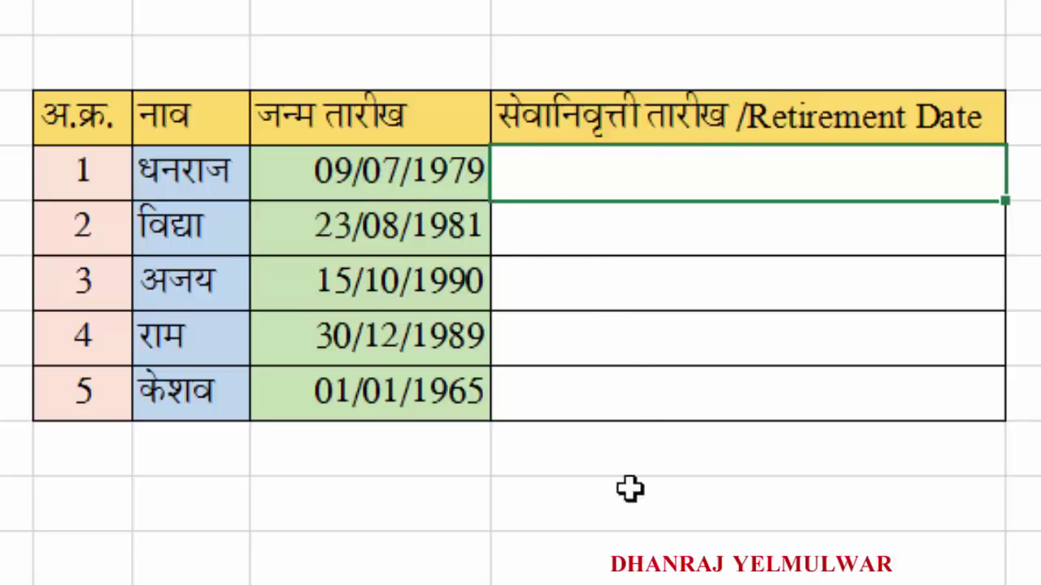
Centre the five birth dates, 09/07/1979 through 01/01/1965.
{"action": "key", "text": "ctrl+Down"}
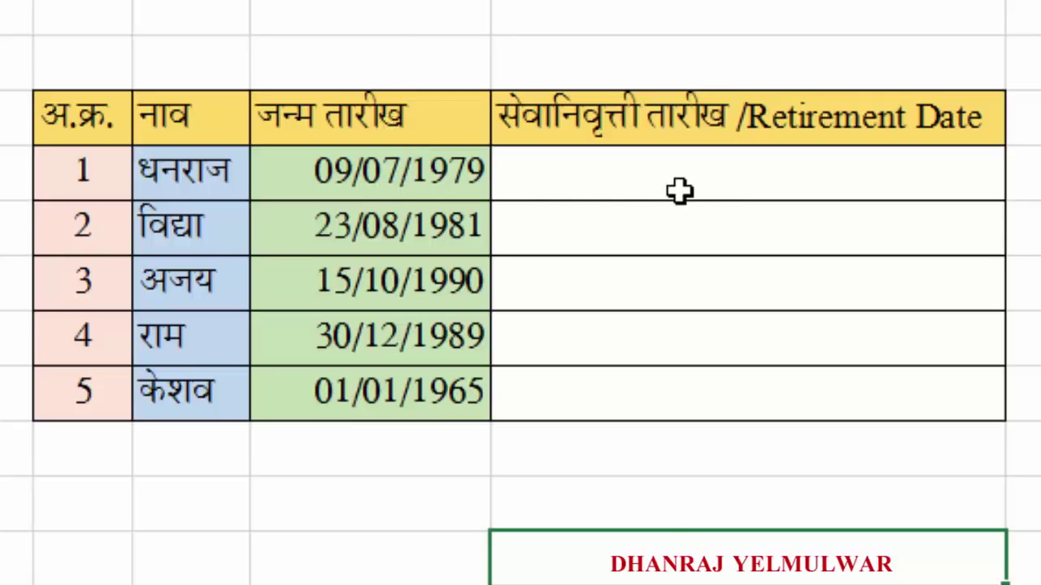
{"action": "left_click_drag", "start_coordinate": [422, 172], "coordinate": [442, 391]}
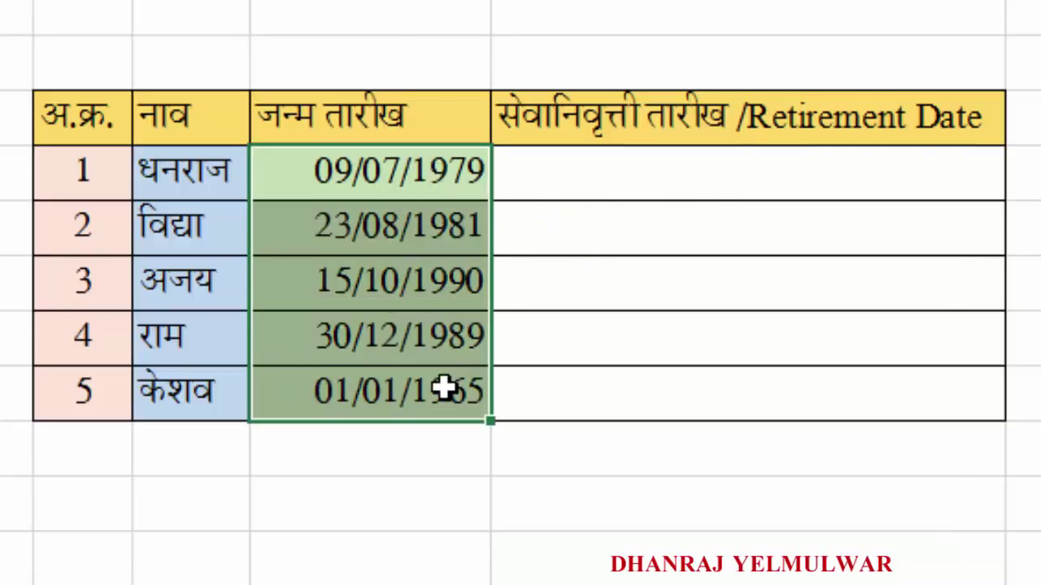
{"action": "key", "text": "alt+h"}
{"action": "key", "text": "a"}
{"action": "key", "text": "c"}
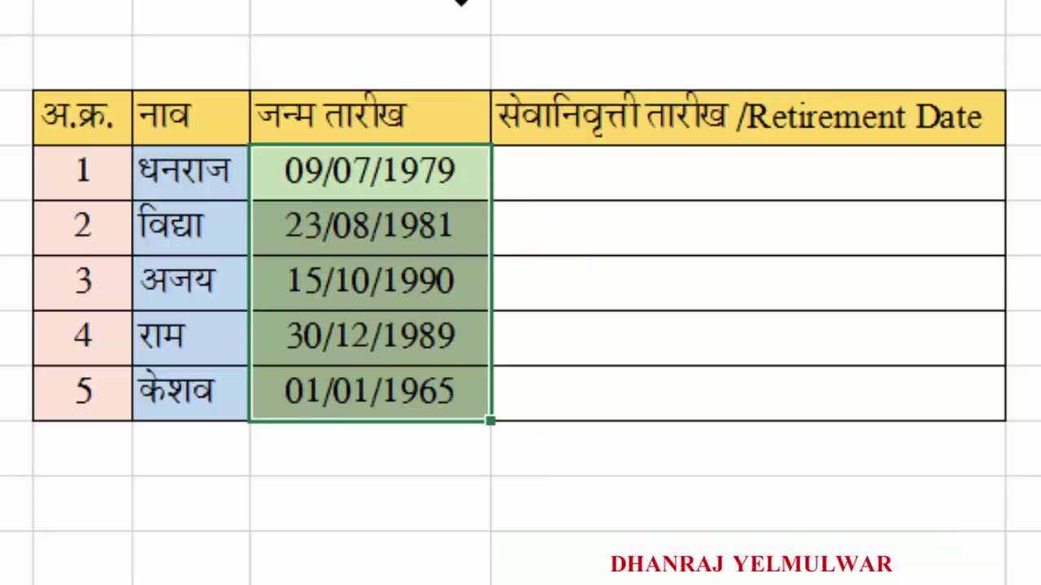
Centre the birth-date column heading as well.
{"action": "left_click", "coordinate": [445, 117]}
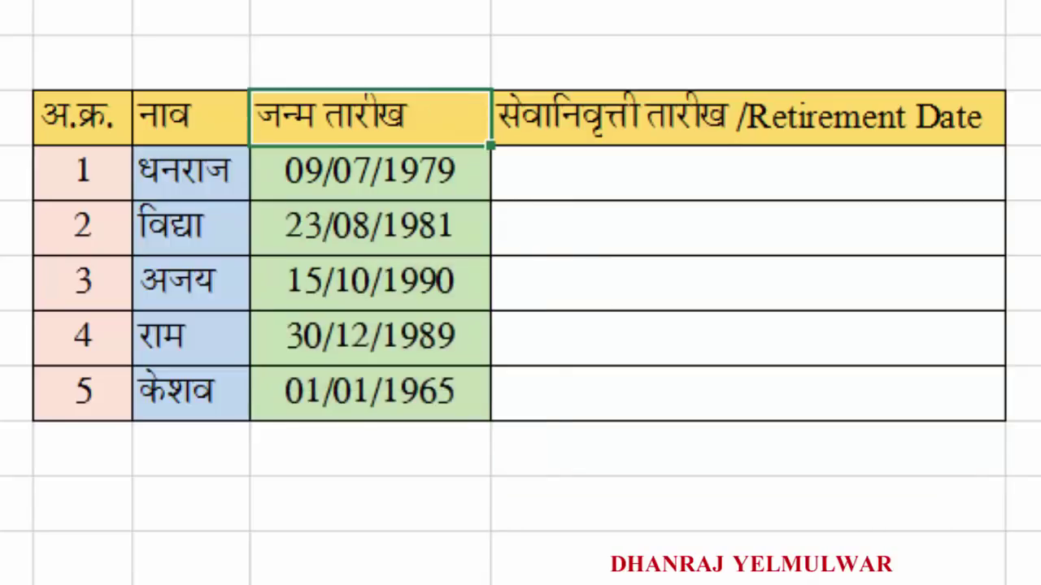
{"action": "key", "text": "alt+h"}
{"action": "key", "text": "a"}
{"action": "key", "text": "c"}
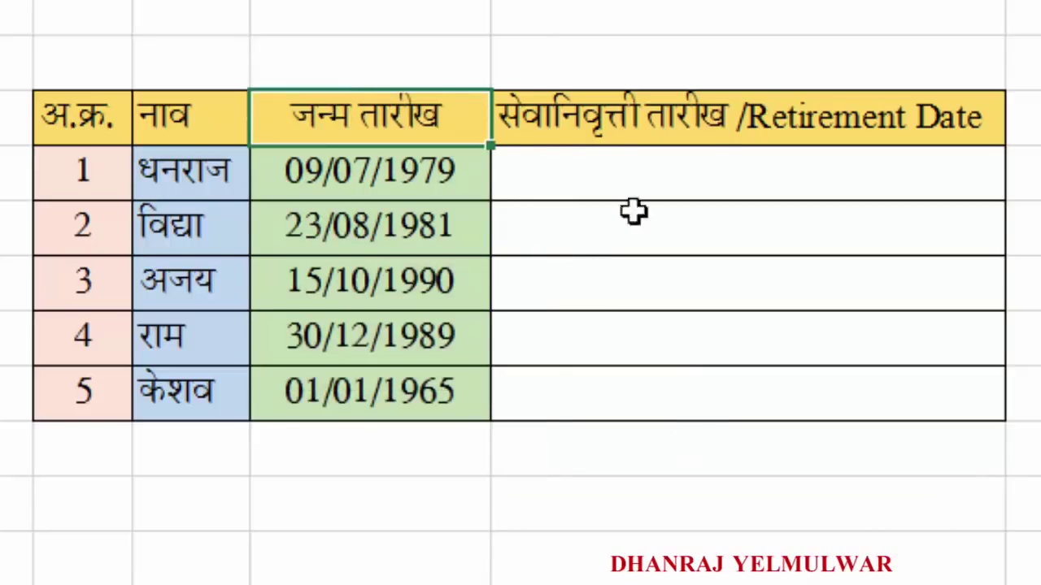
{"action": "left_click", "coordinate": [622, 186]}
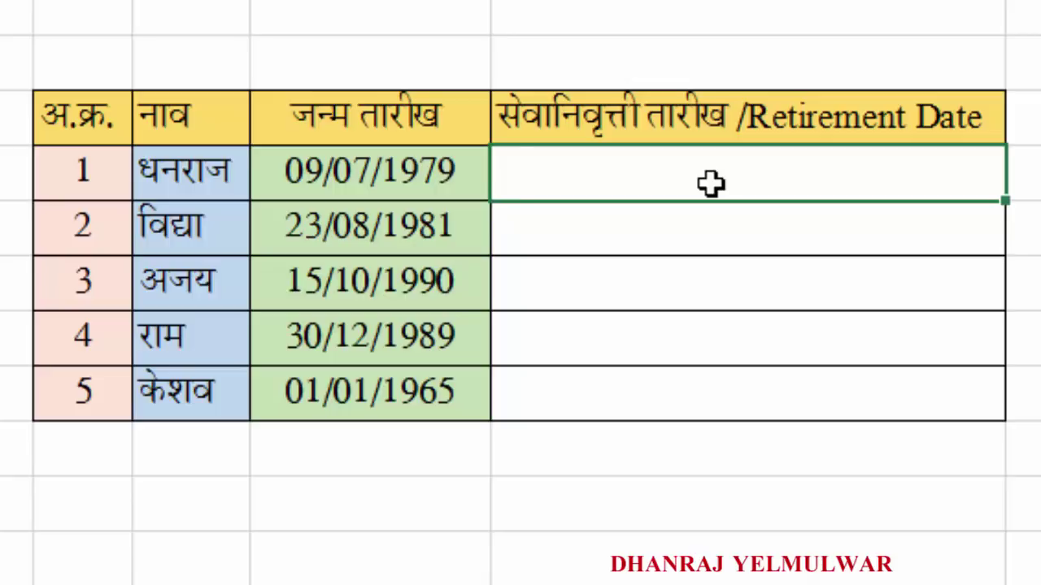
Start an =EOMONTH( formula in the first Retirement Date cell using autocomplete.
{"action": "type", "text": "="}
{"action": "type", "text": "e"}
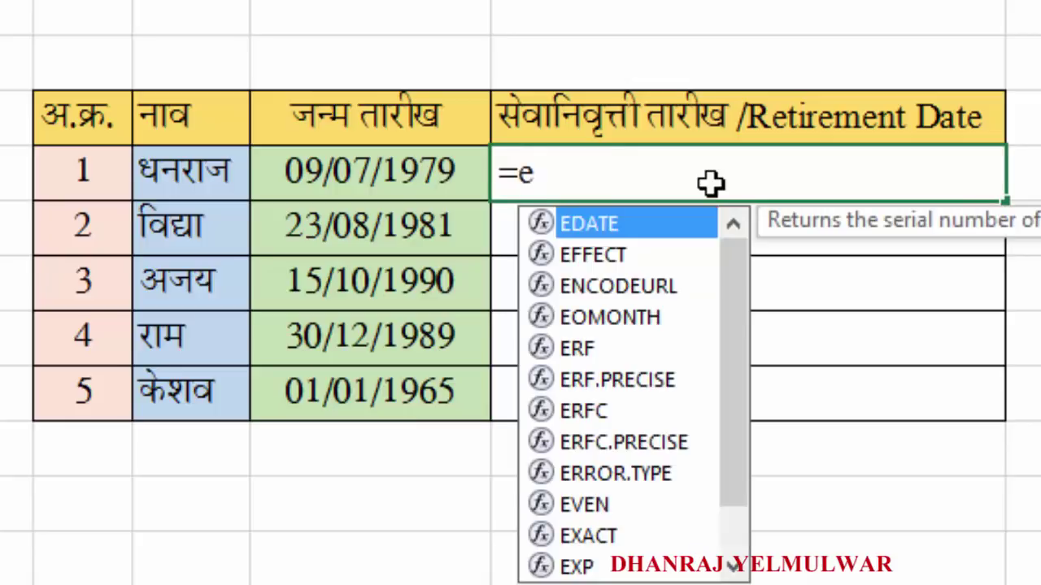
{"action": "type", "text": "o"}
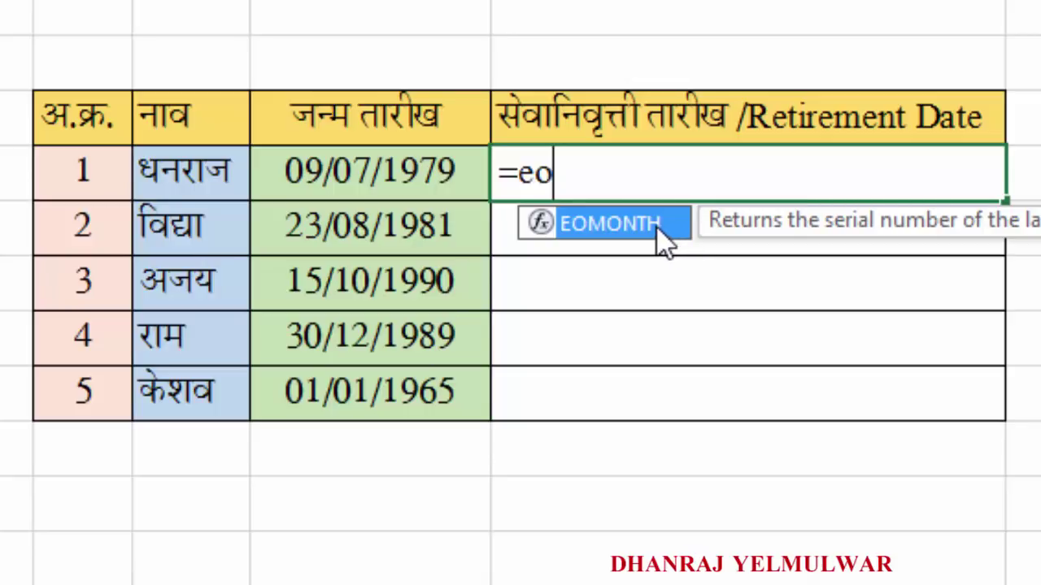
{"action": "double_click", "coordinate": [663, 236]}
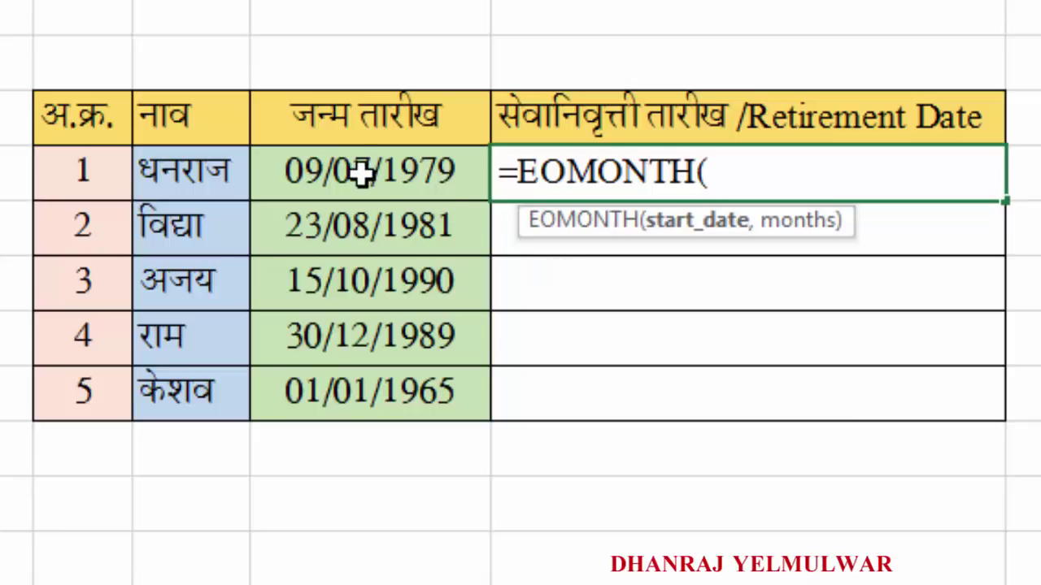
Use birth-date cell F4 as the start date and begin the months argument with 58.
{"action": "left_click", "coordinate": [427, 183]}
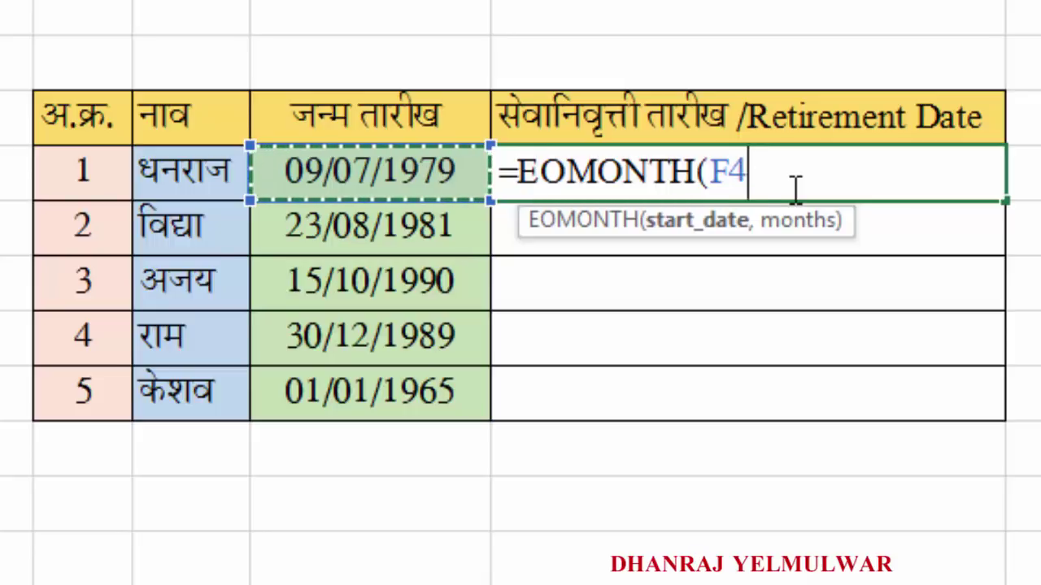
{"action": "type", "text": ","}
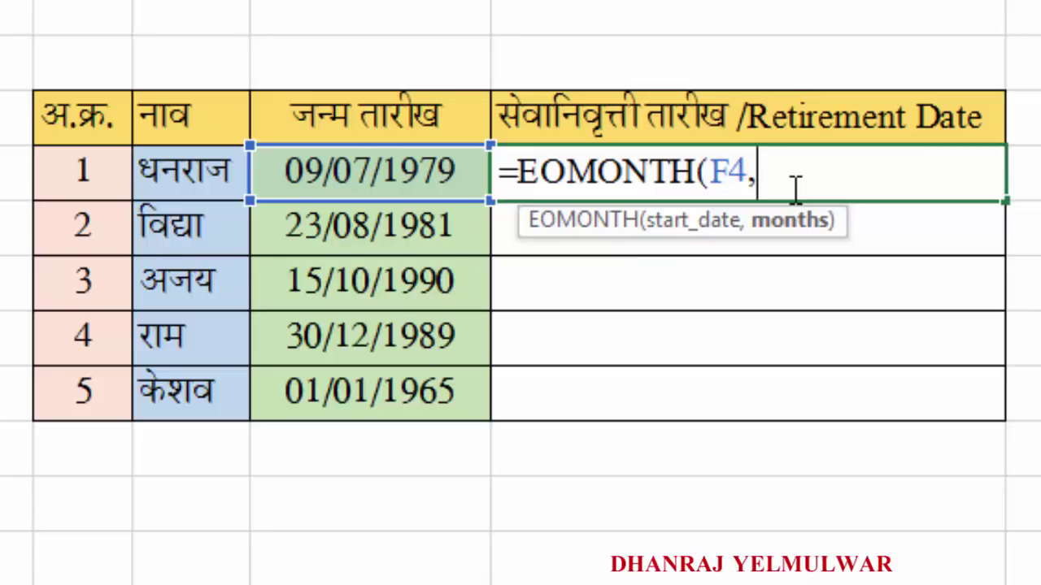
{"action": "type", "text": "5"}
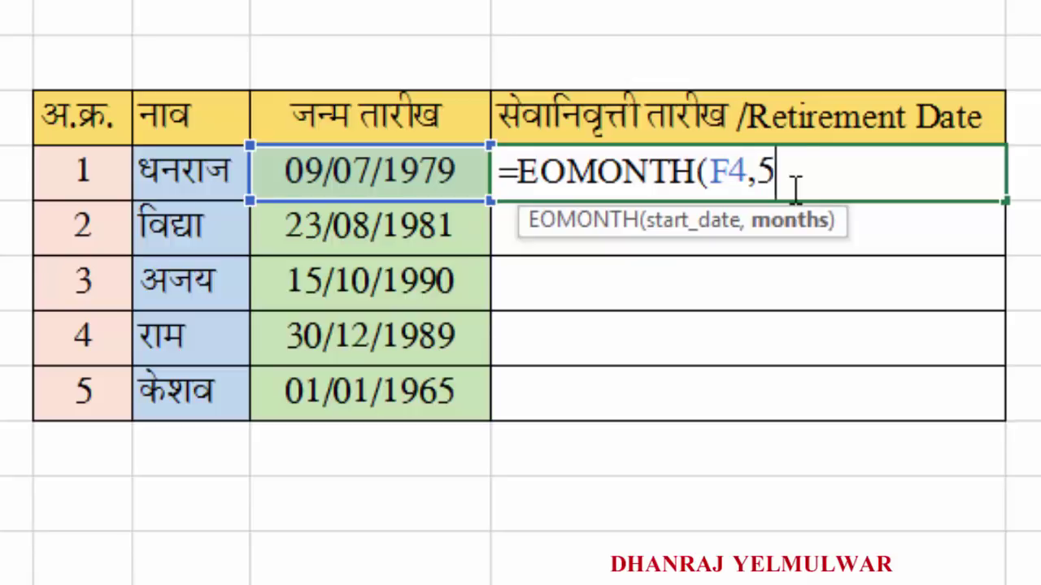
{"action": "type", "text": "8"}
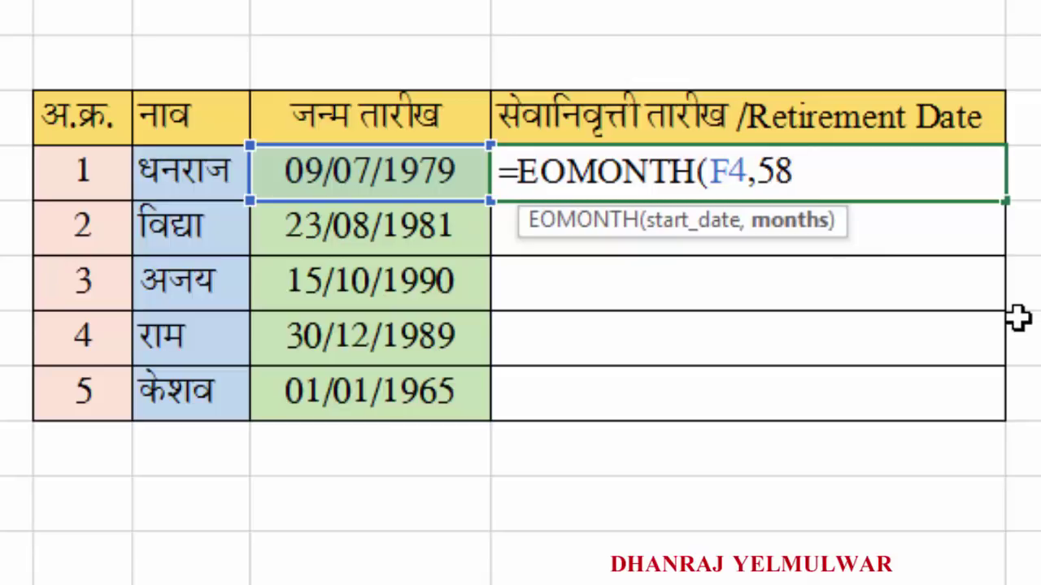
Complete and commit =EOMONTH(F4,58*12) so the first retirement cell returns 50252.
{"action": "type", "text": "*"}
{"action": "type", "text": "12"}
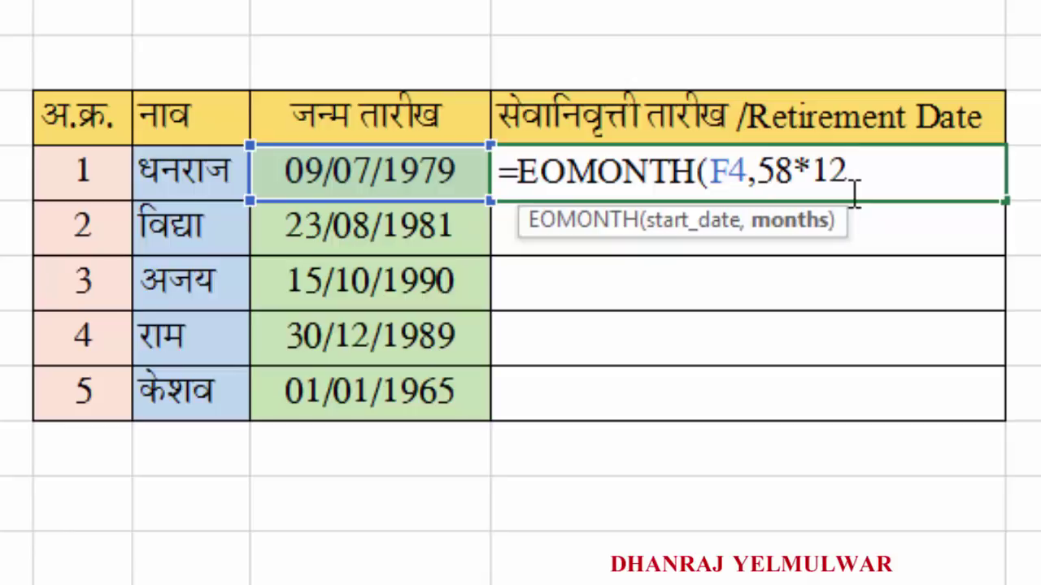
{"action": "type", "text": ")"}
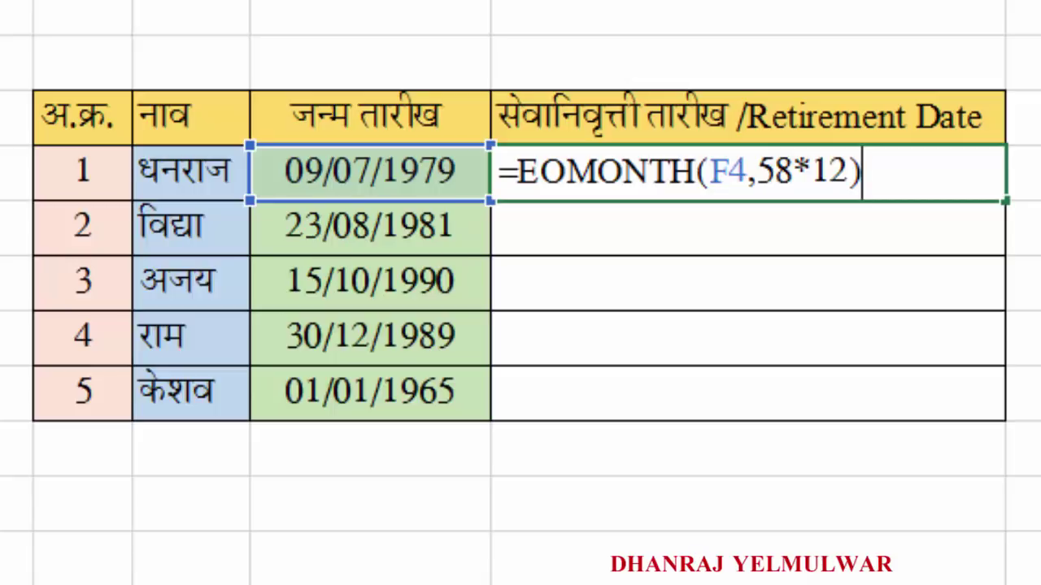
{"action": "key", "text": "Return"}
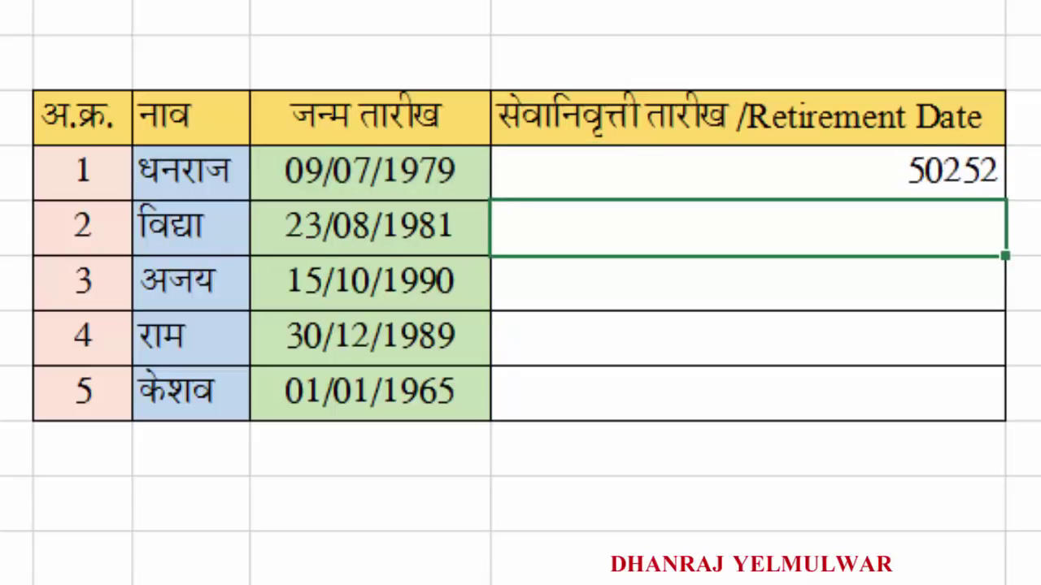
Apply the Short Date format to the 50252 cell so it reads 31/07/2037.
{"action": "left_click", "coordinate": [901, 181]}
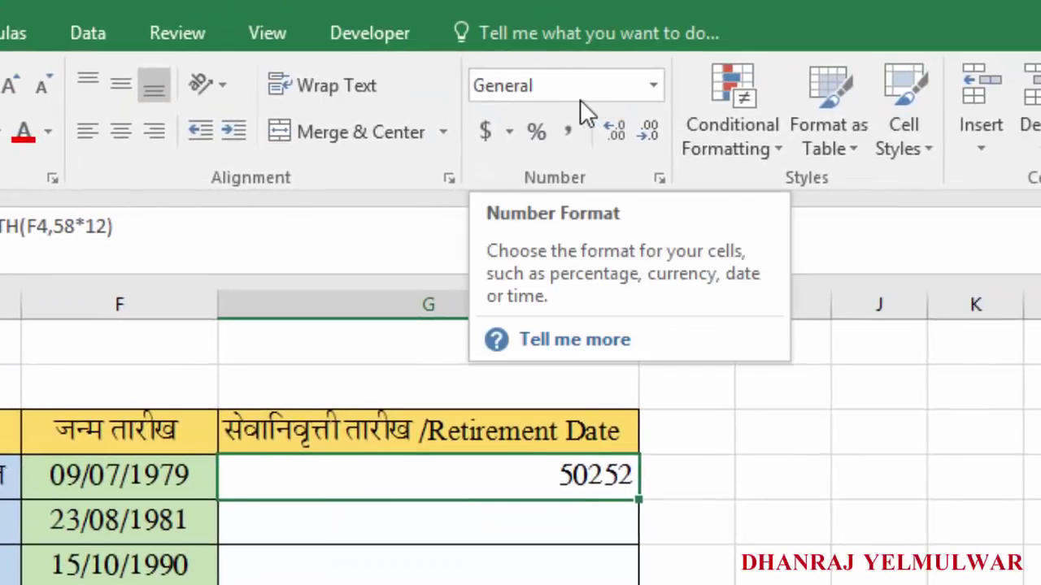
{"action": "left_click", "coordinate": [653, 86]}
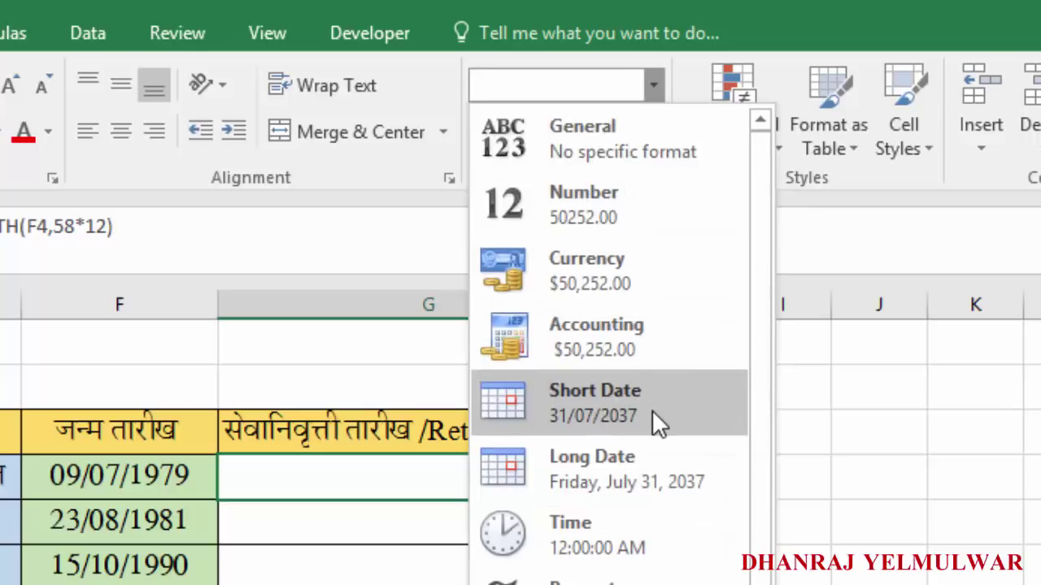
{"action": "left_click", "coordinate": [616, 408]}
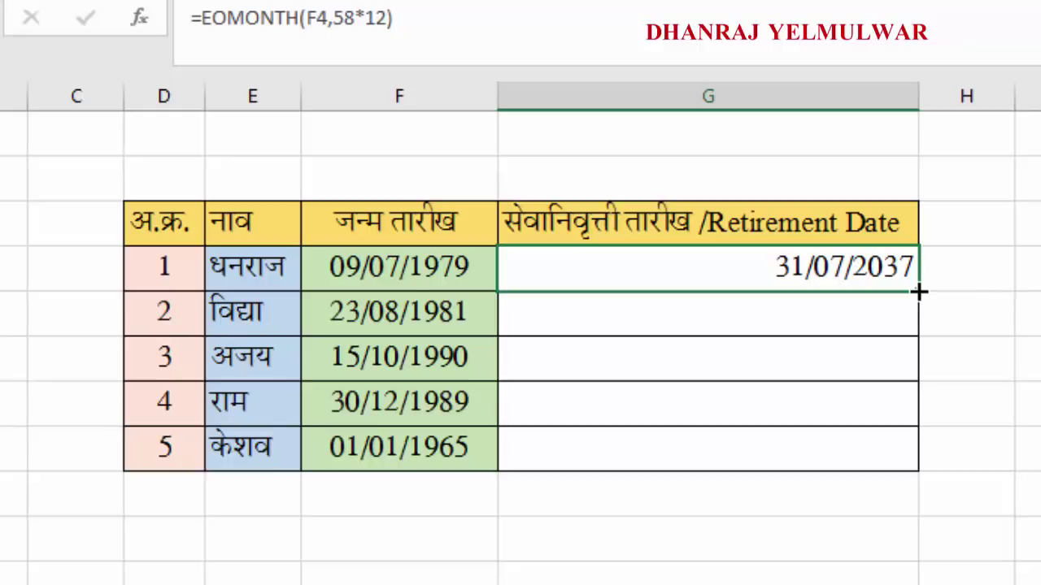
Copy the formula down to all five employees and centre the dates, 31/07/2037 to 31/01/2023.
{"action": "double_click", "coordinate": [919, 292]}
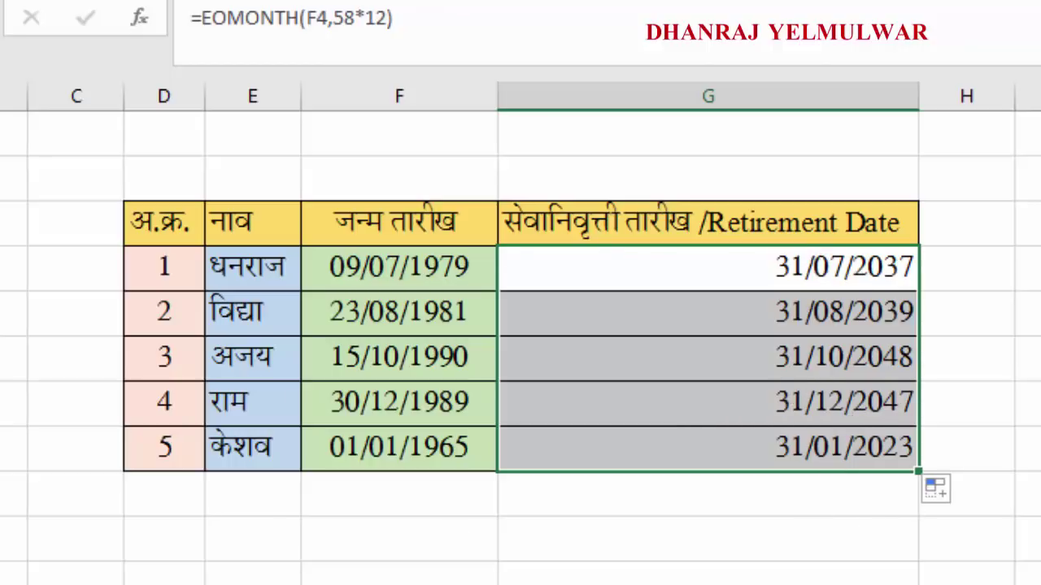
{"action": "key", "text": "alt+h"}
{"action": "key", "text": "a"}
{"action": "key", "text": "c"}
{"action": "left_click", "coordinate": [765, 535]}
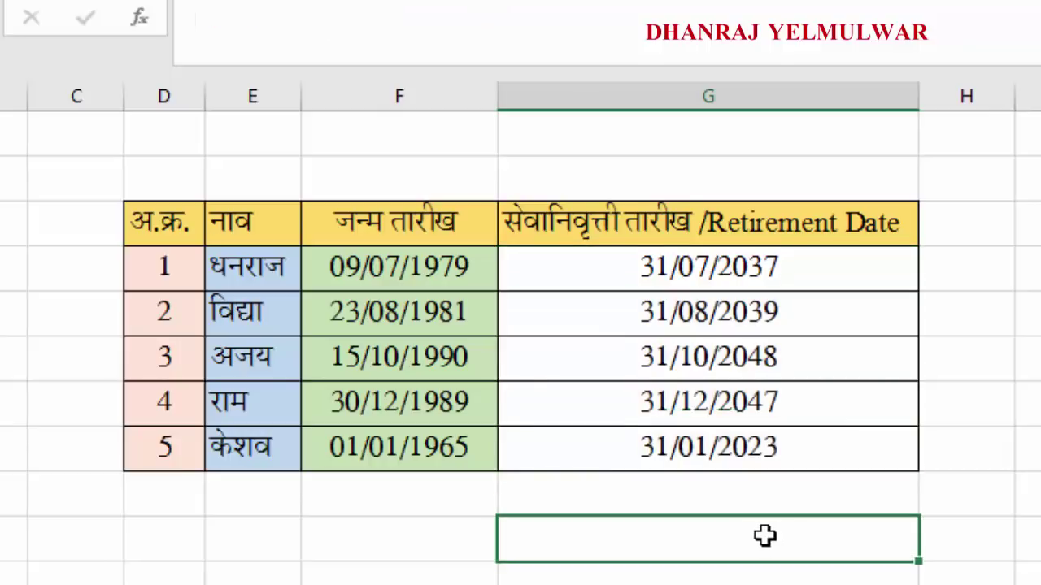